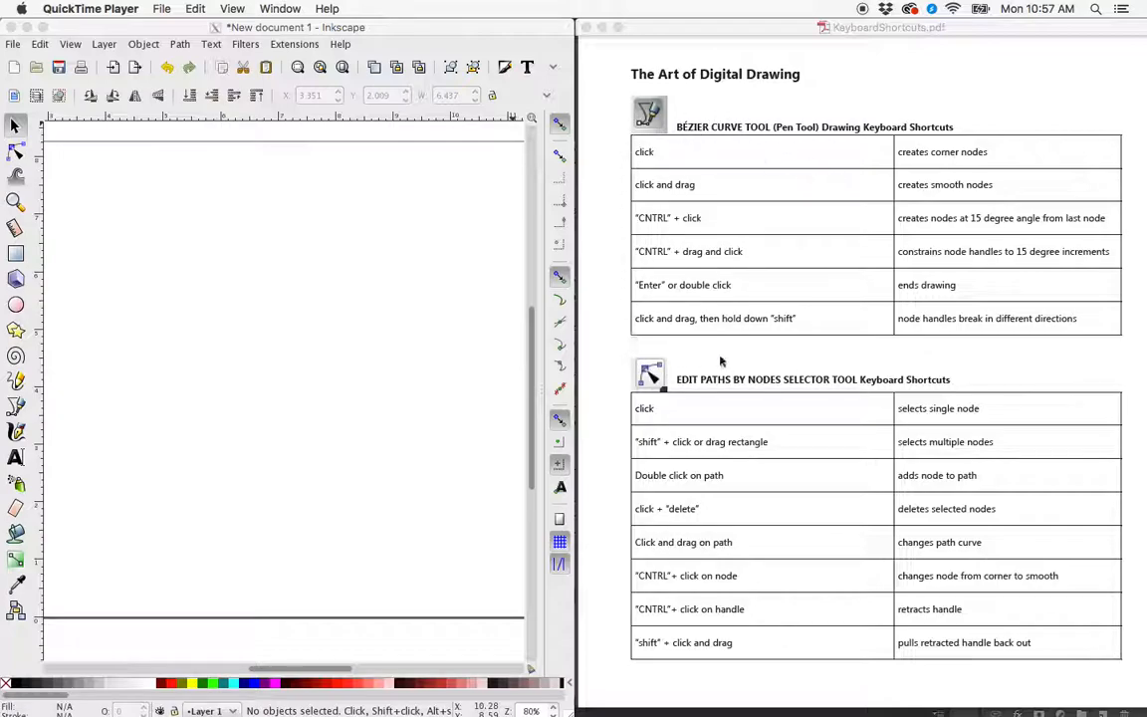
Start a Bézier path with straight segments between corner nodes, forming a peak and a valley in the page's upper left
click(16, 370)
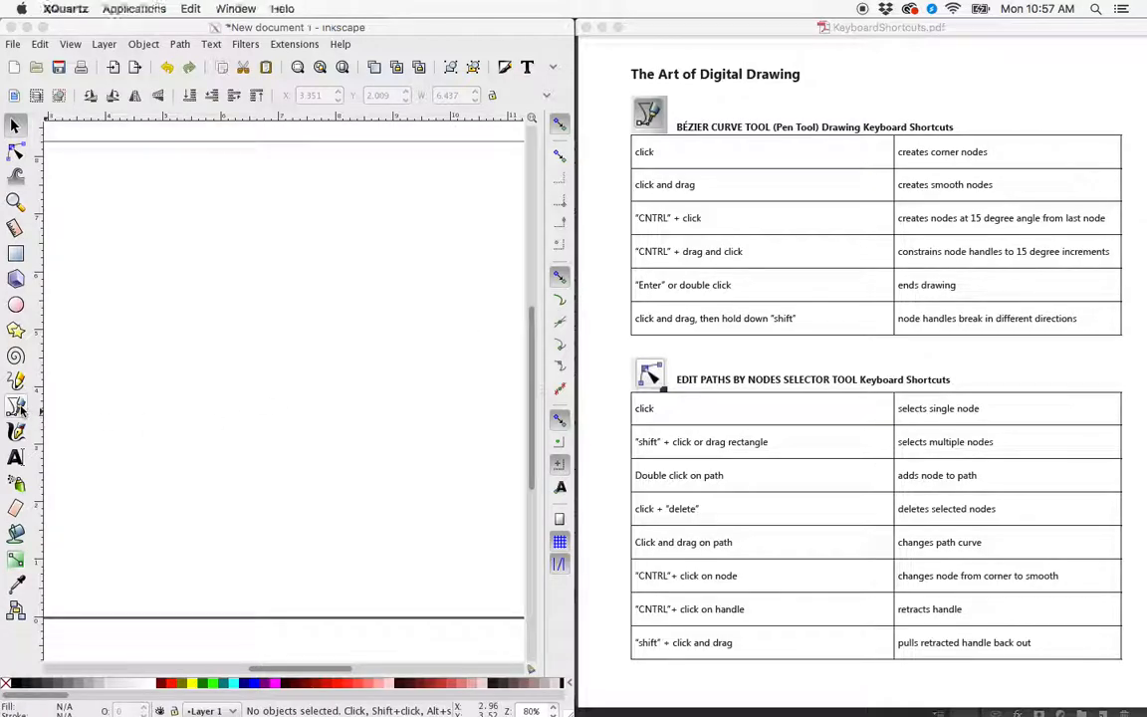
click(17, 407)
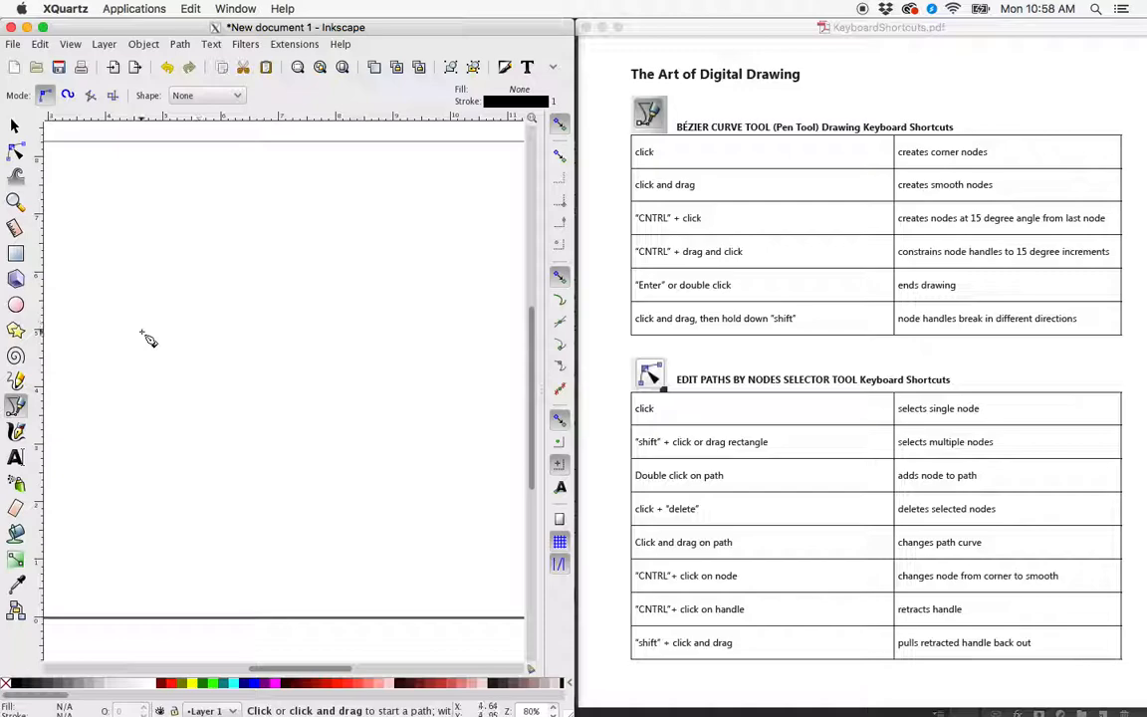
click(84, 331)
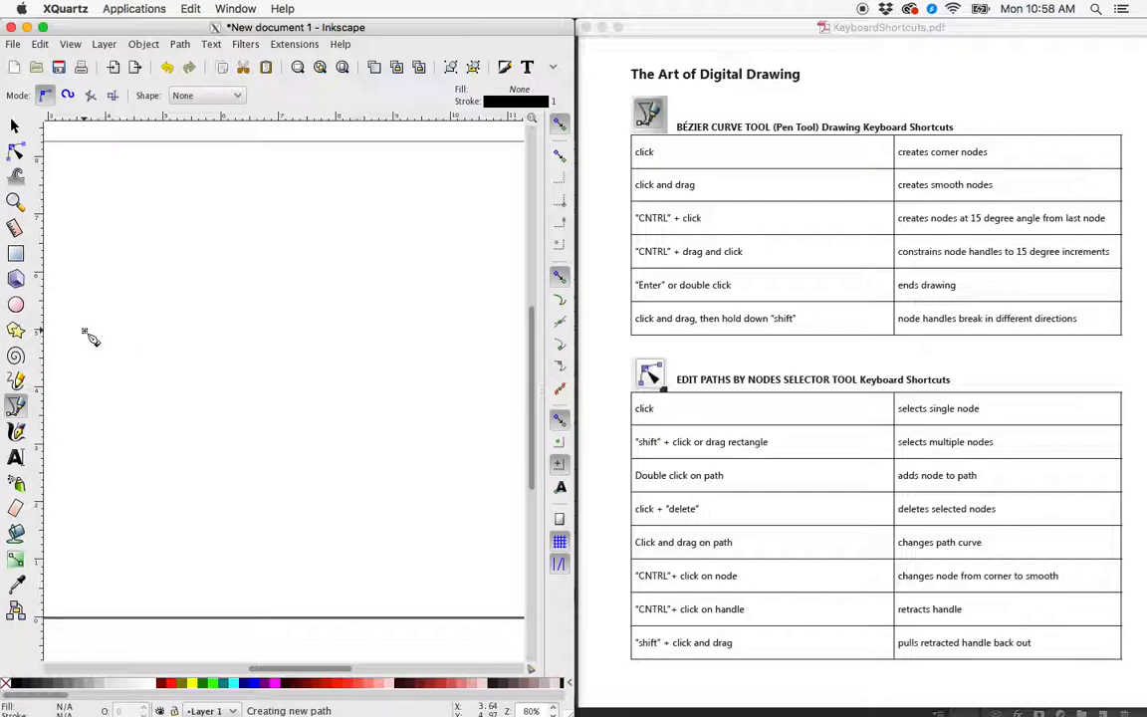
click(177, 251)
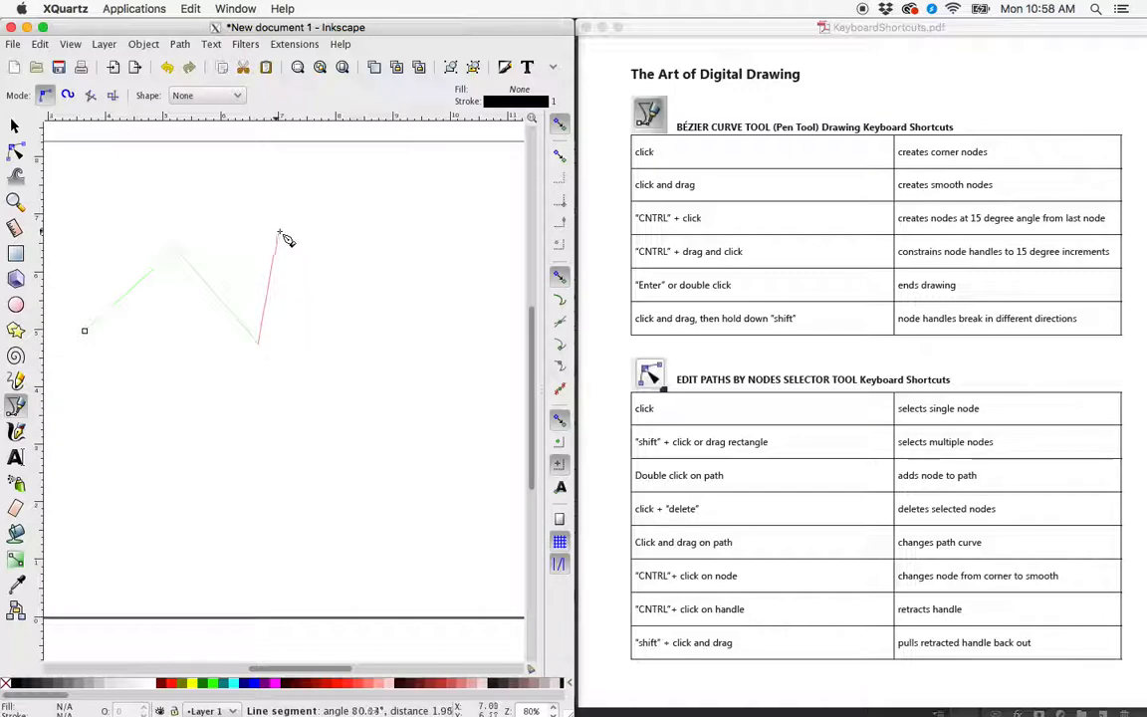
Continue the path with three smooth nodes that curve over the top, down the right side and back along the bottom
drag(282, 232, 341, 231)
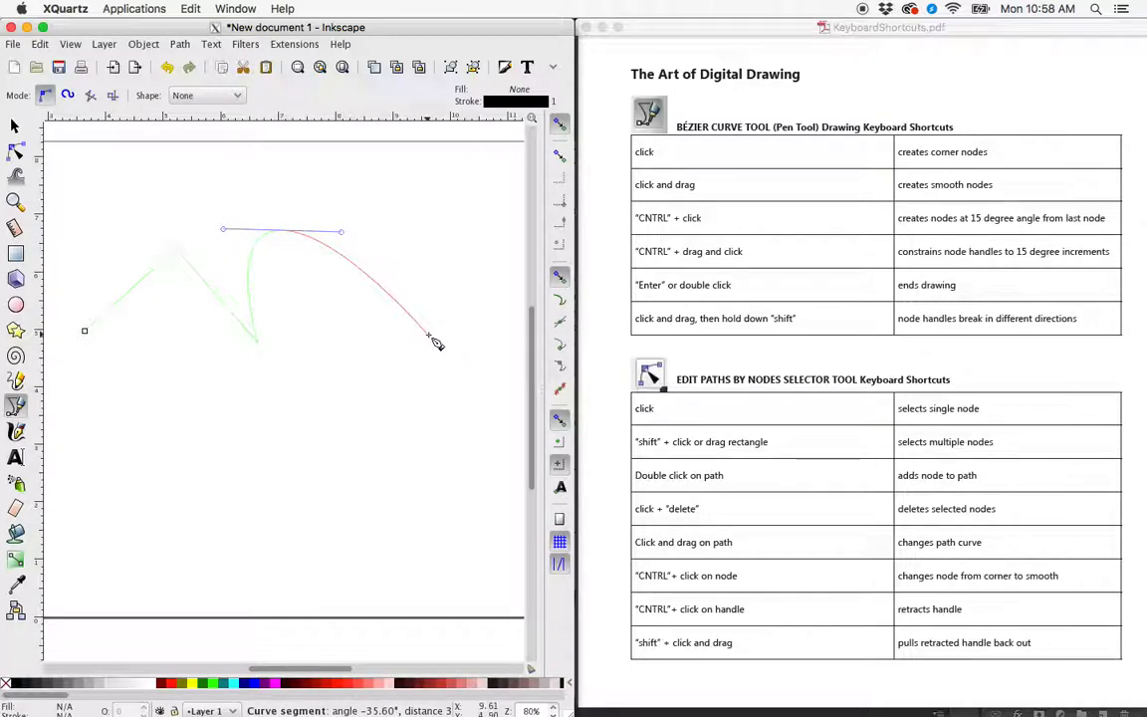
drag(429, 337, 418, 402)
drag(356, 476, 304, 479)
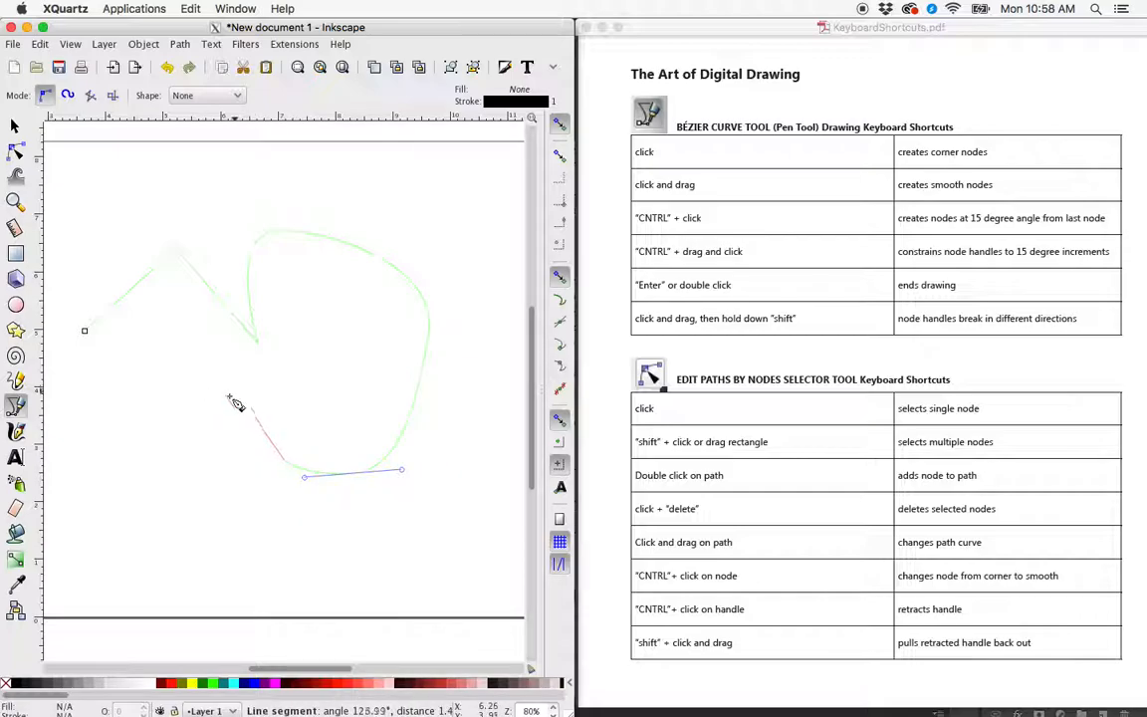
Add straight path segments constrained to 15-degree angle increments, forming a small inner peak to the left of the curve
click(220, 461)
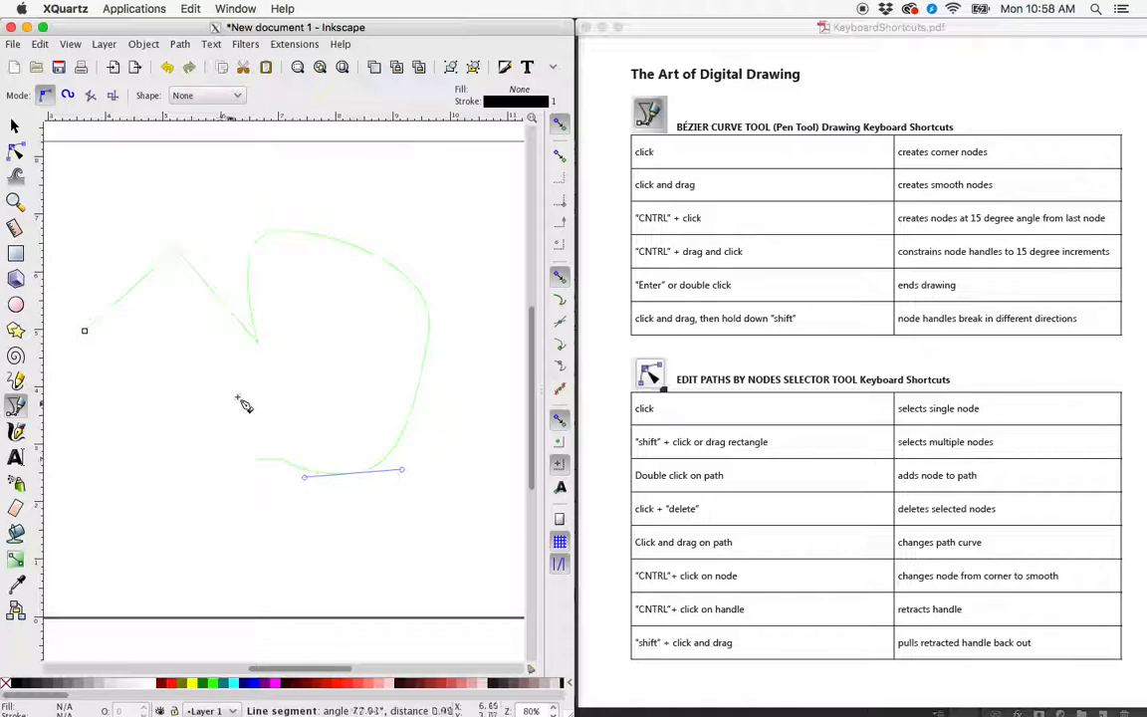
click(184, 404)
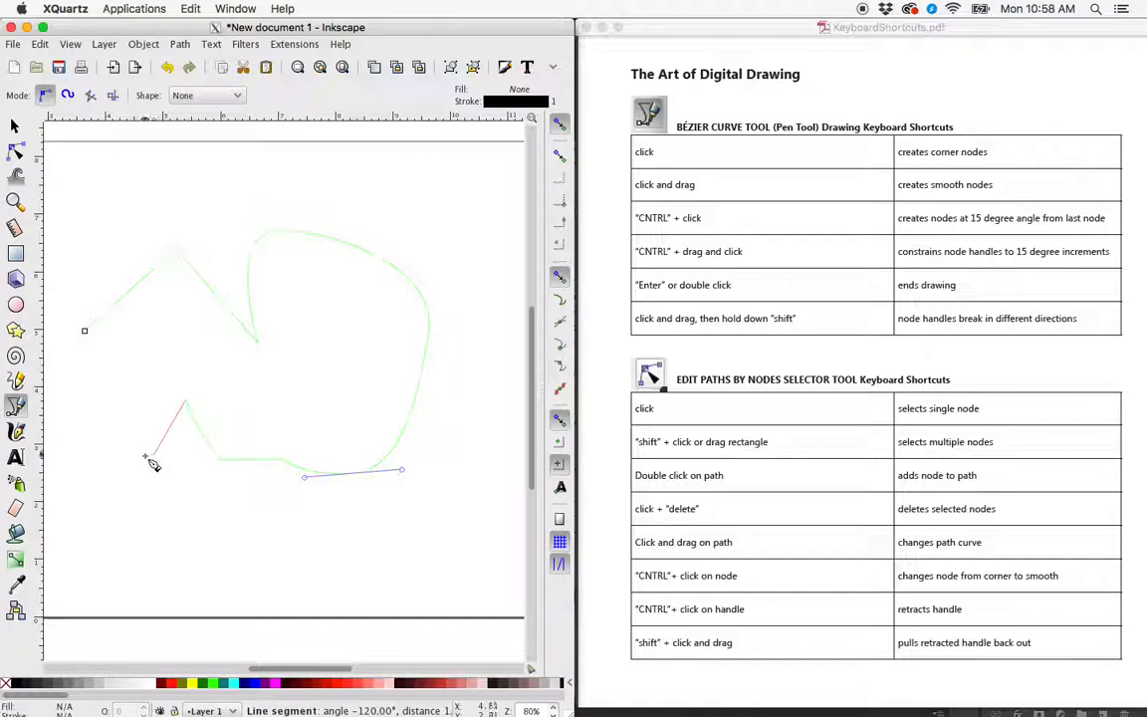
click(153, 456)
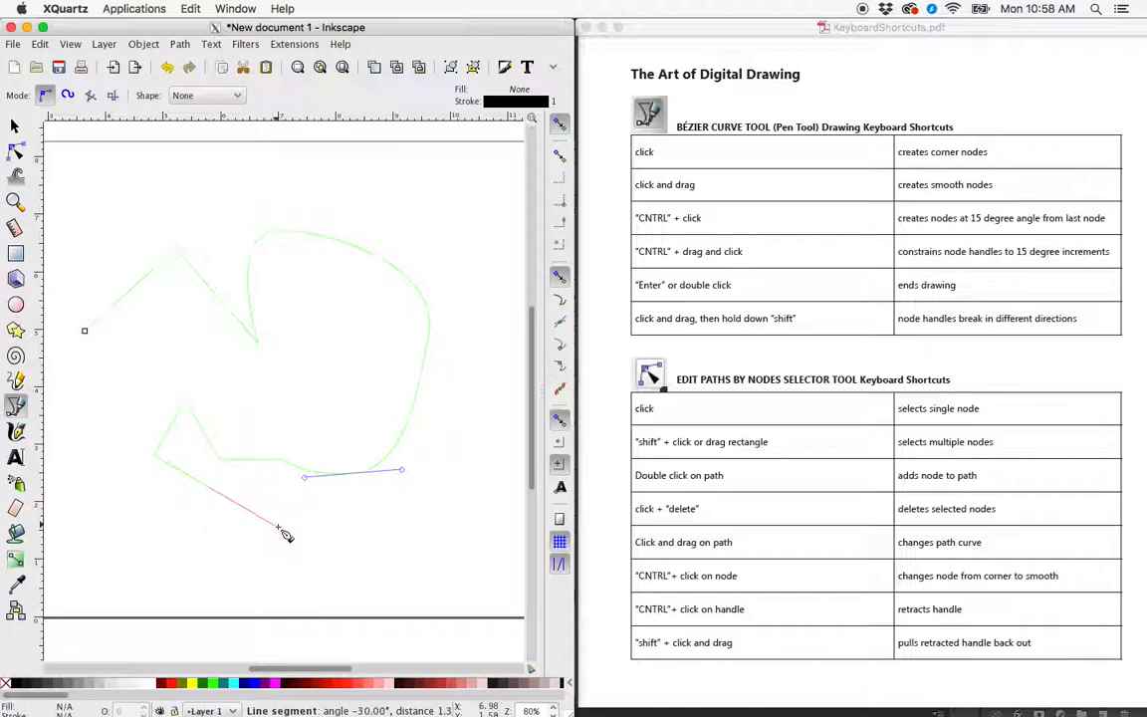
Add smooth nodes with angle-constrained handles curving around the lower left, and close the path at its starting node
drag(286, 536, 379, 547)
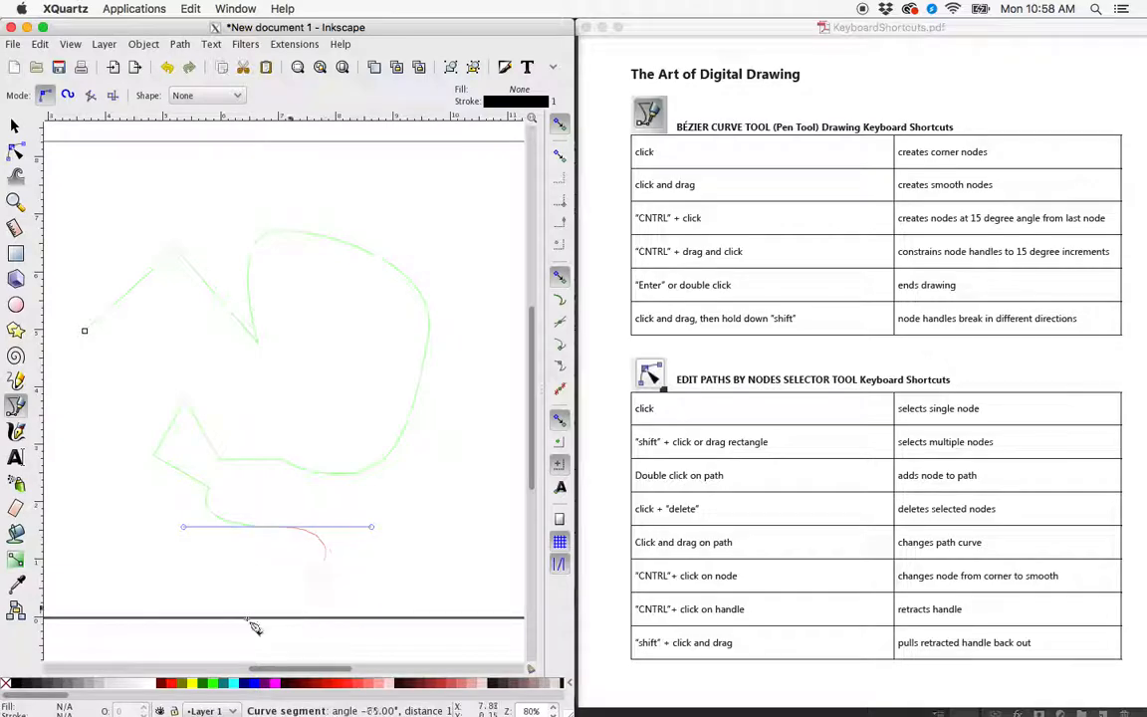
drag(257, 604, 162, 605)
drag(82, 476, 139, 367)
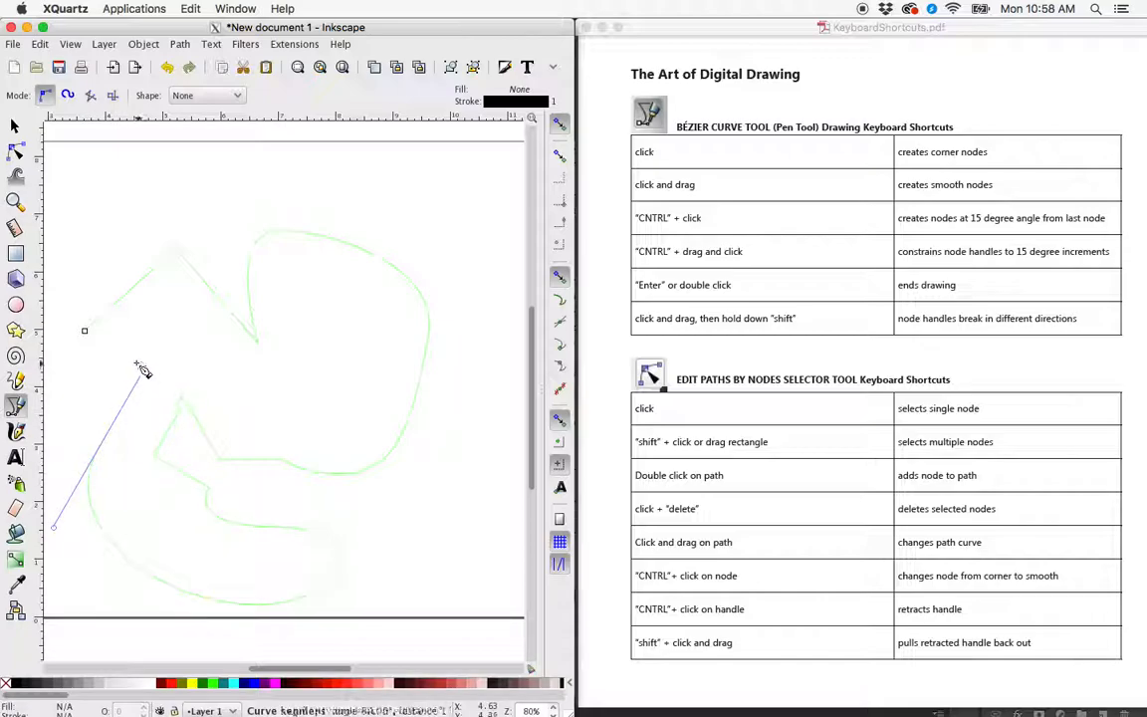
click(87, 333)
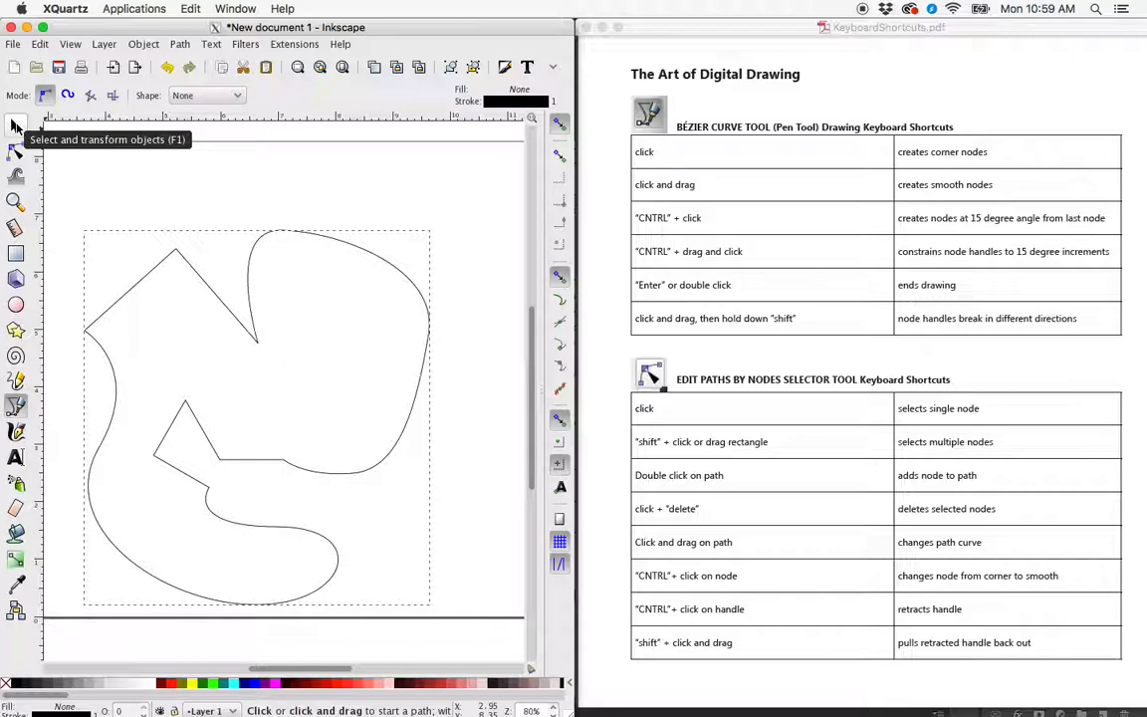
Compare whole-object and node selection on the closed path, then delete the entire path and undo the deletion
click(16, 127)
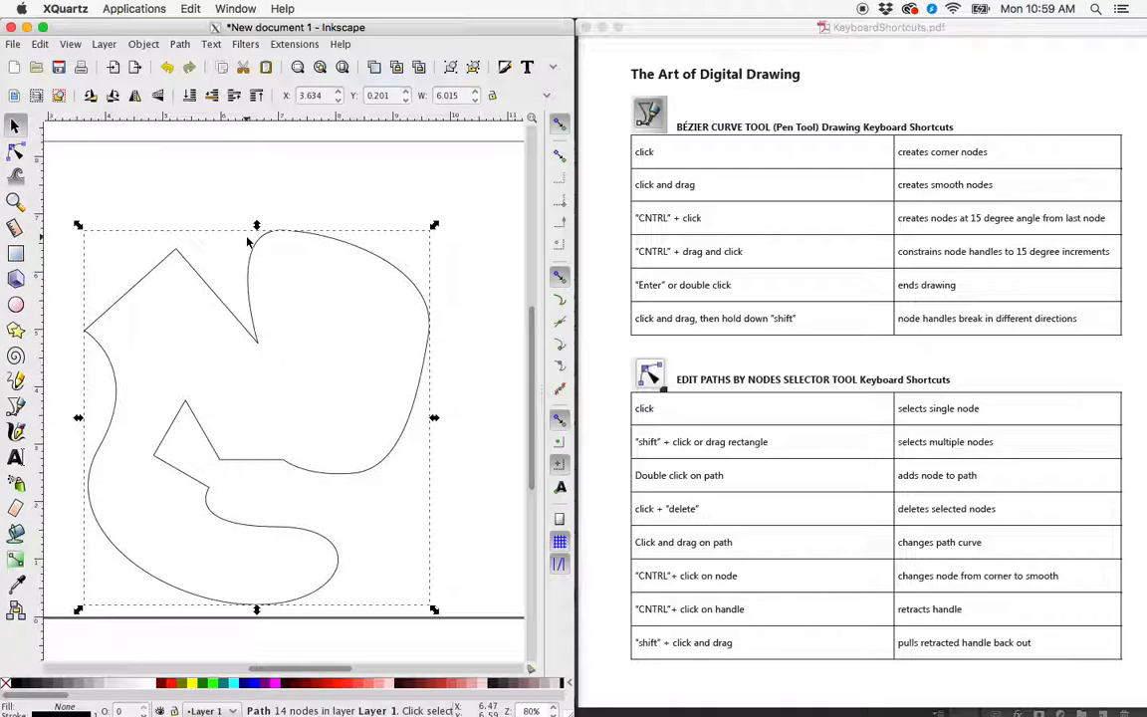
click(20, 152)
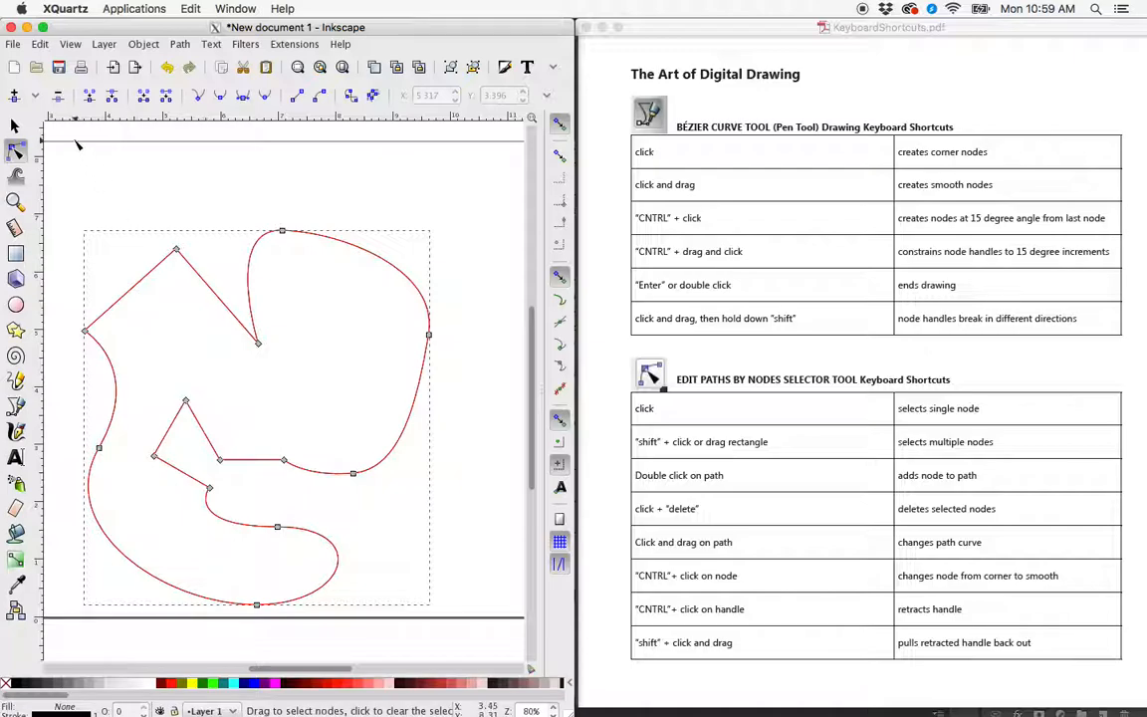
click(15, 124)
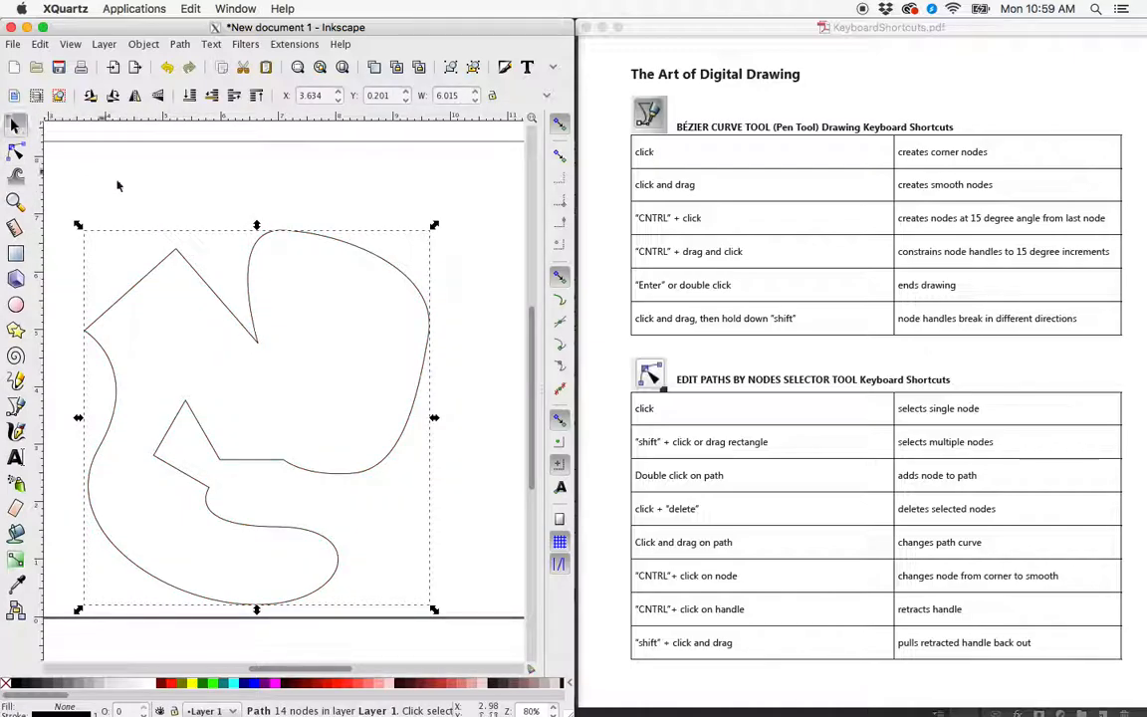
key(Delete)
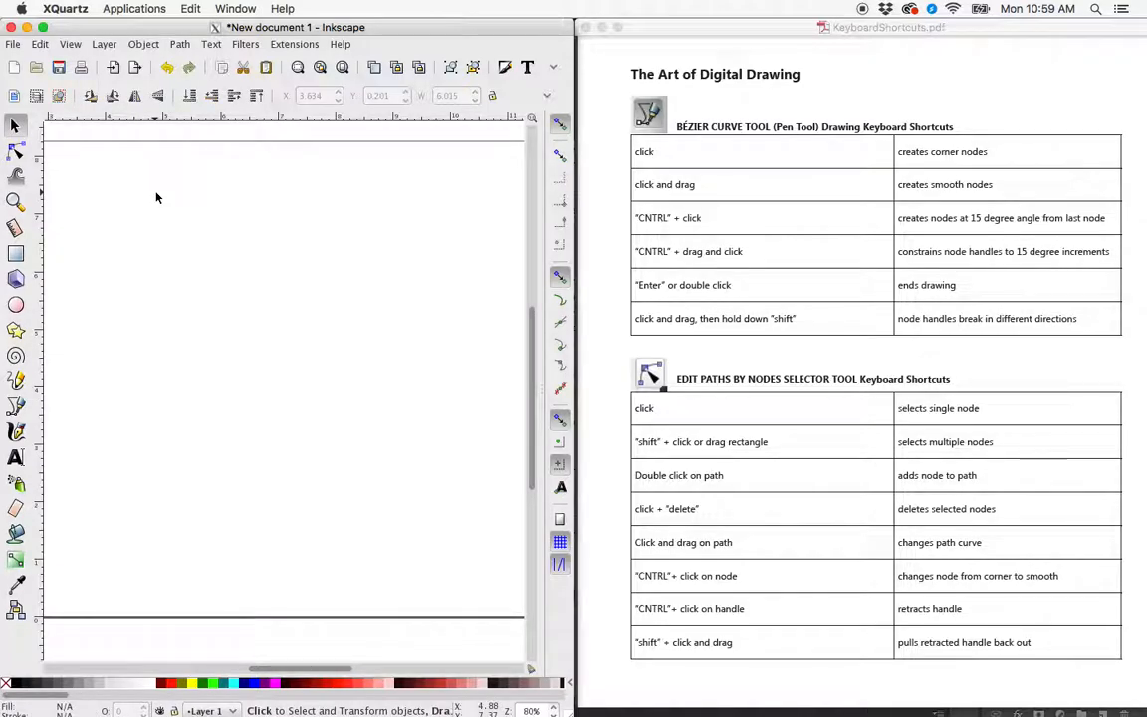
key(ctrl+z)
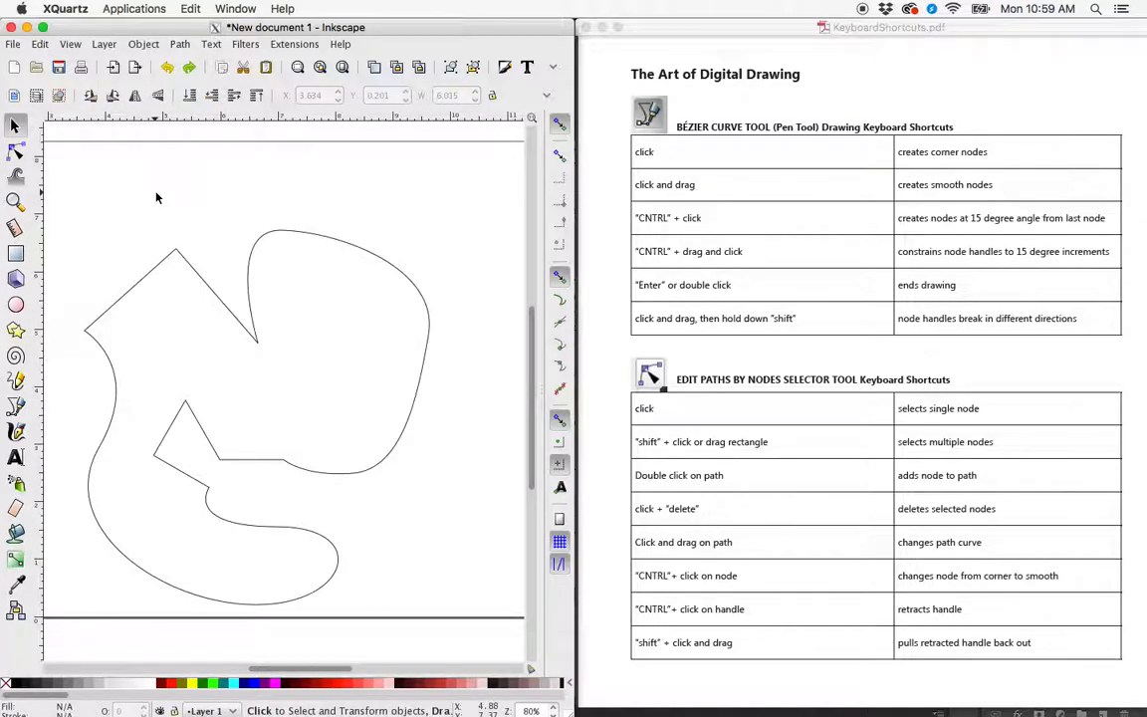
Edit the path by nodes, moving the top smooth node right and shifting it together with the two right-hand smooth nodes
click(15, 152)
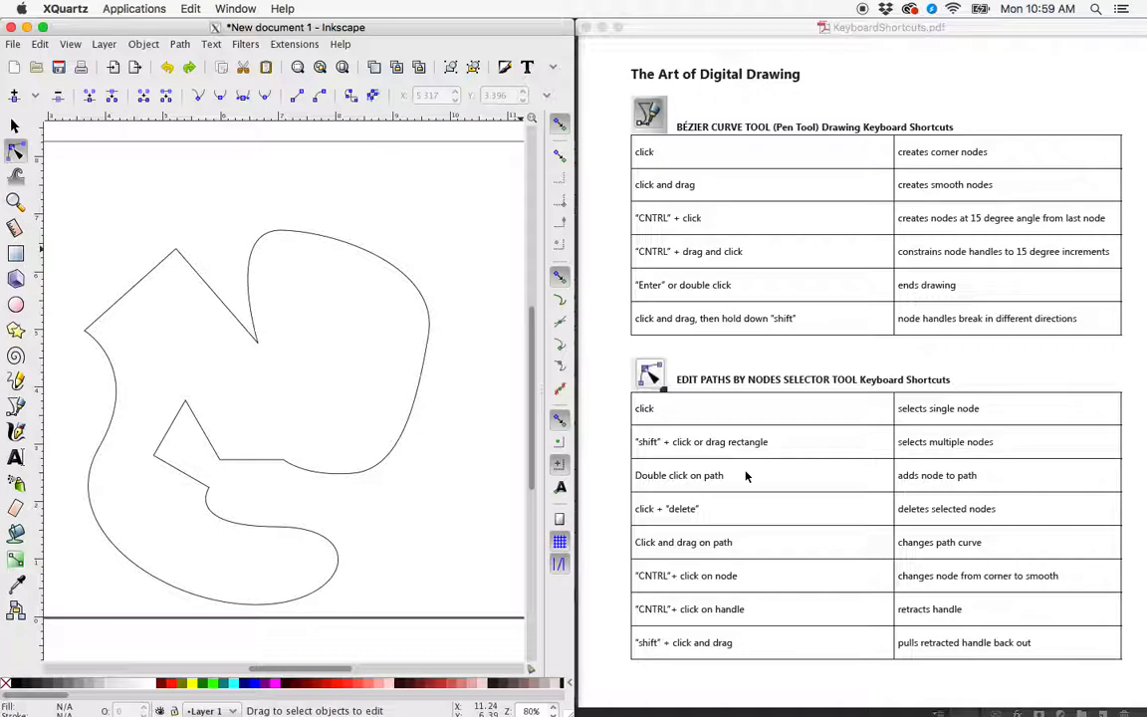
click(346, 251)
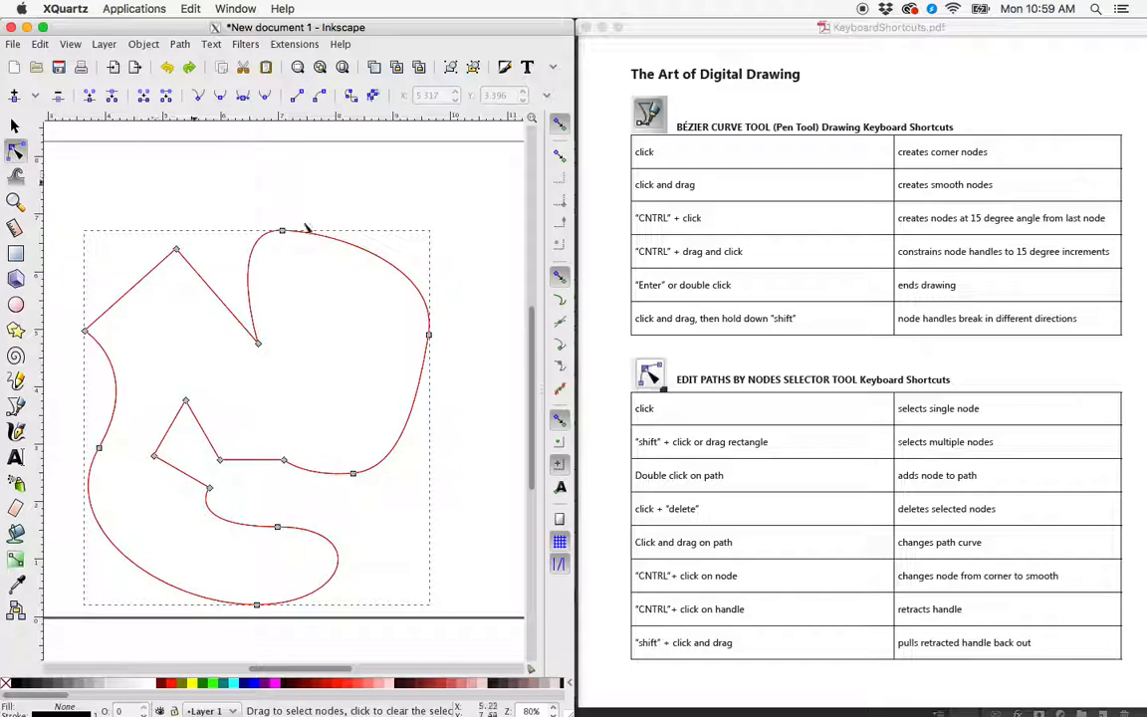
click(283, 232)
drag(286, 235, 319, 238)
shift+click(429, 334)
shift+click(354, 474)
drag(353, 473, 377, 465)
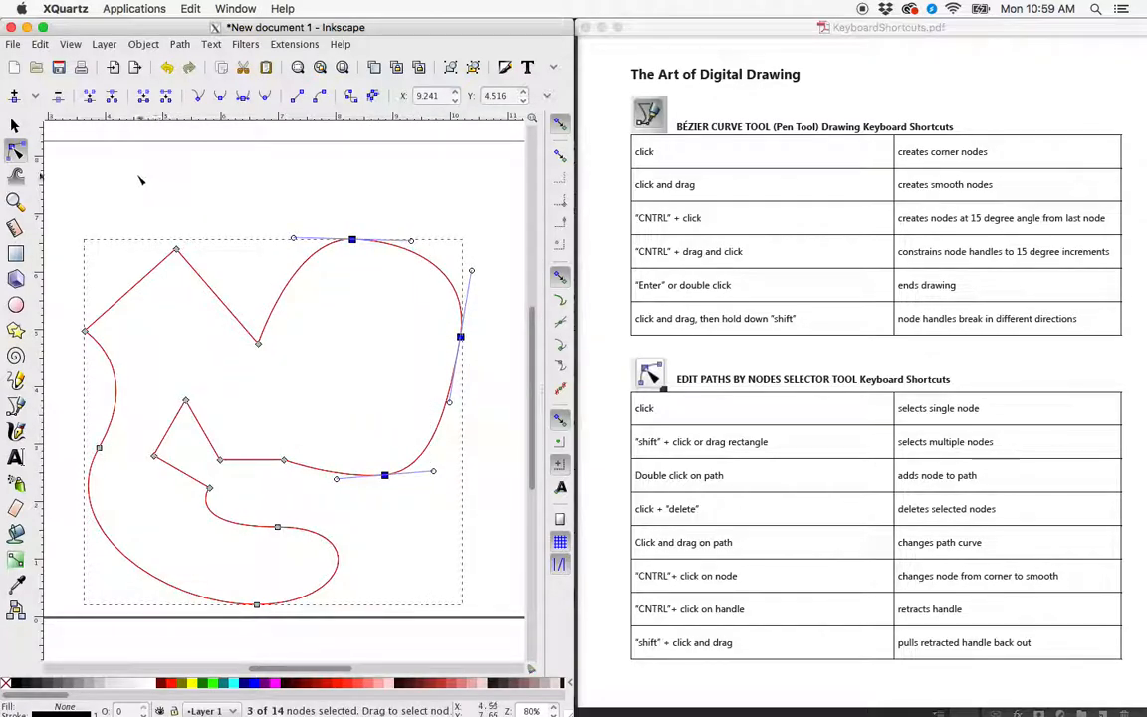
Select the path's upper peak, valley and top curve nodes as a group, move them slightly right and deselect them
drag(139, 177, 373, 374)
mouse_move(262, 341)
mouse_down()
mouse_move(232, 282)
mouse_move(302, 304)
mouse_move(281, 342)
mouse_up()
click(275, 185)
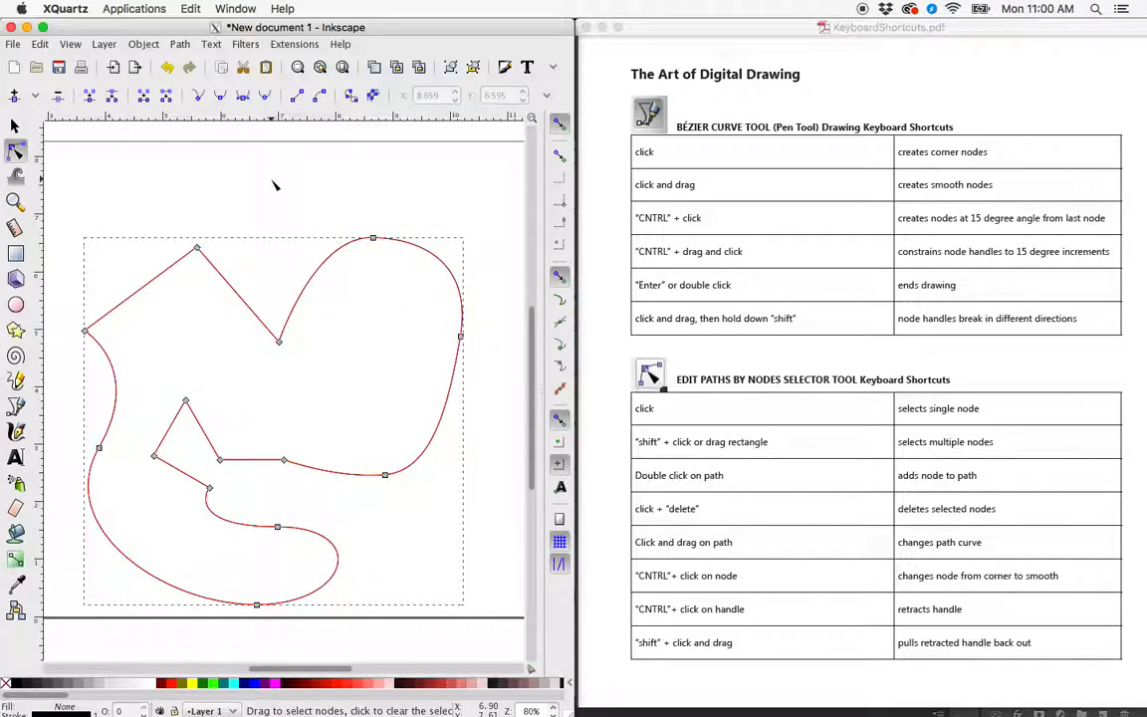
Add a node midway along the straight upper-left segment and delete the corner node at the upper peak
double_click(144, 289)
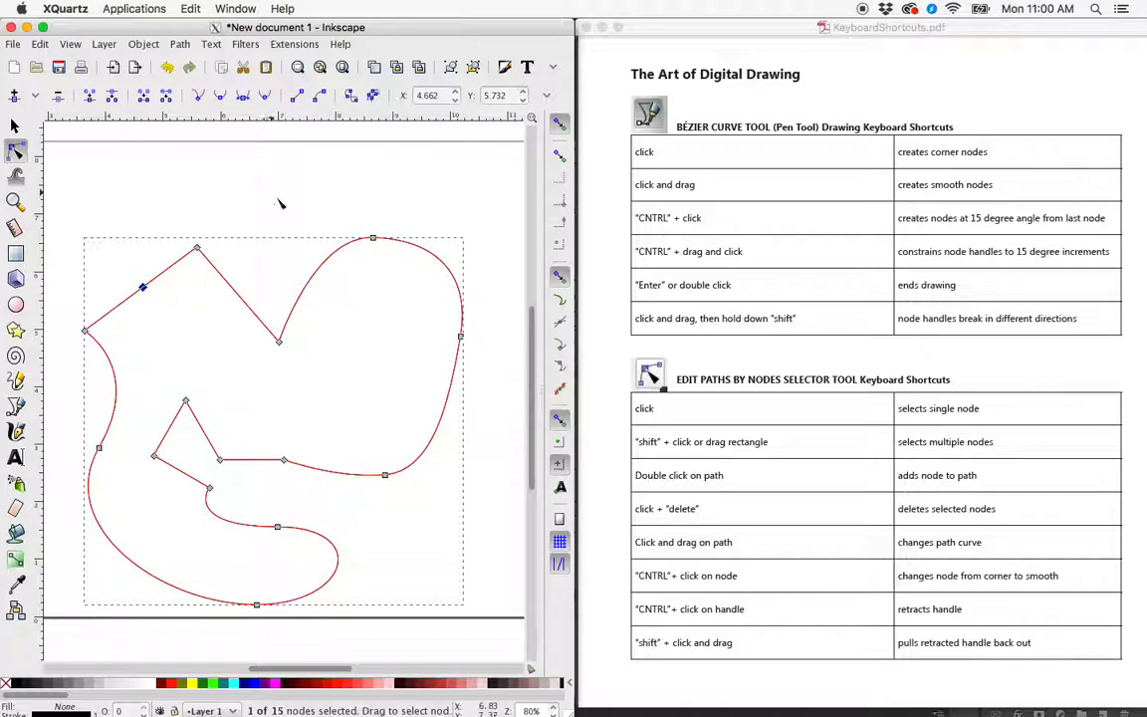
click(197, 247)
key(Delete)
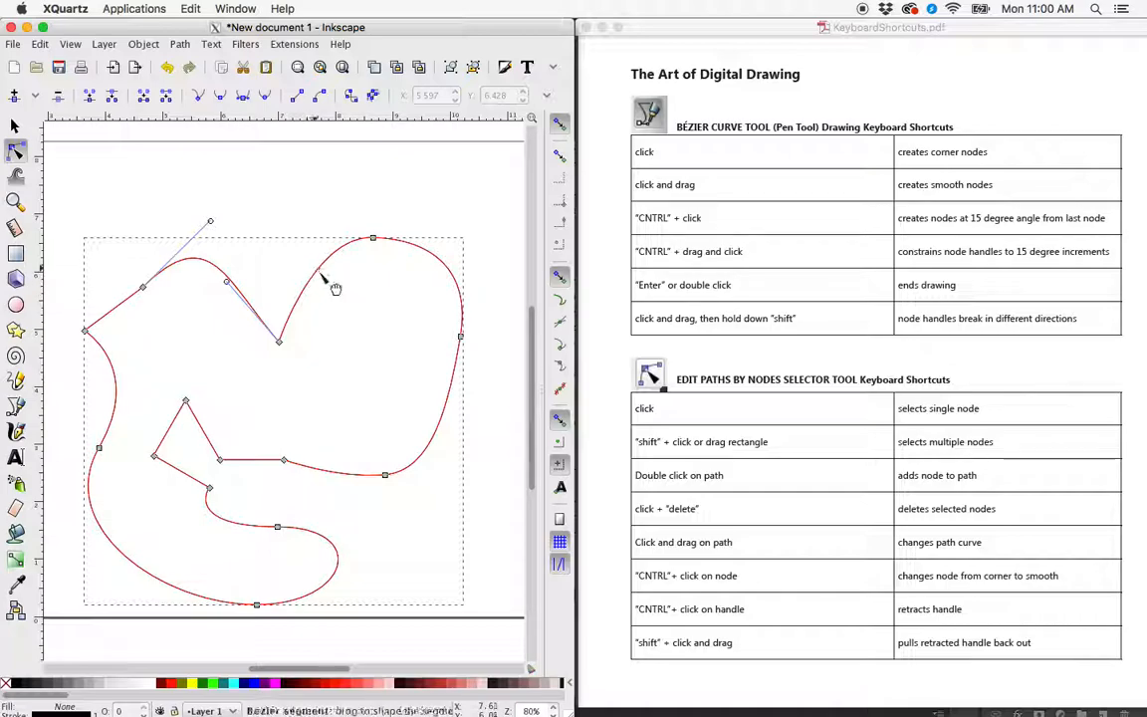
Bend the segment right of the valley downward and the upper-left segment outward, and raise the added node's upper handle
drag(334, 285, 366, 333)
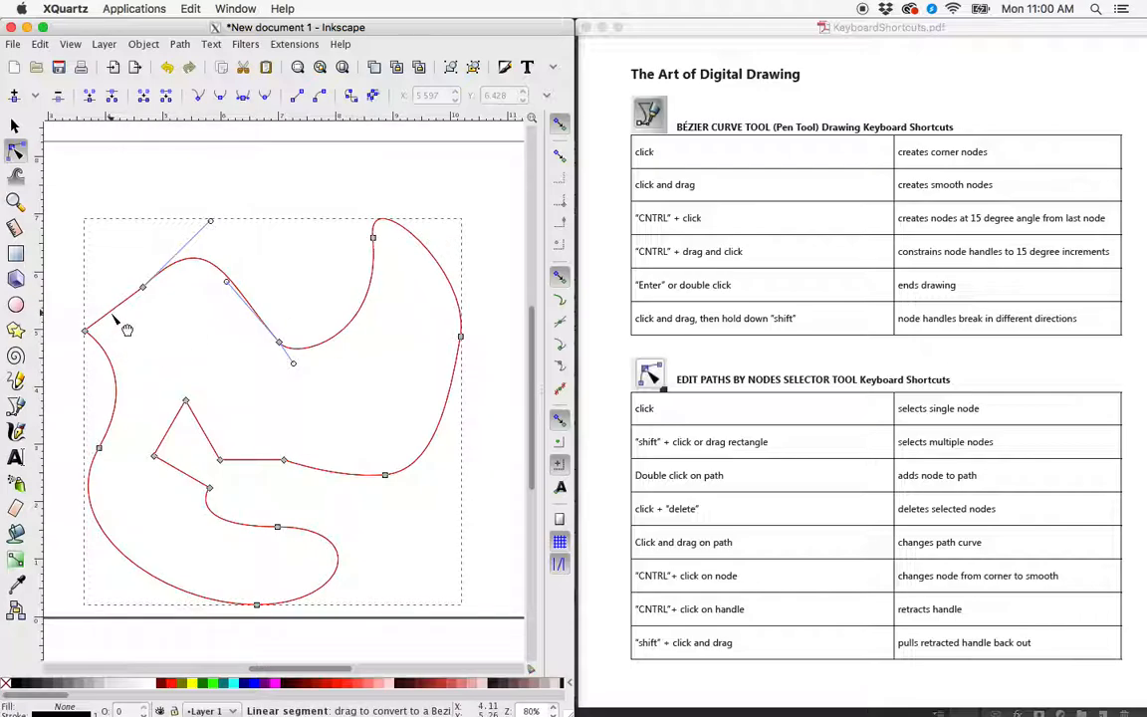
drag(126, 329, 95, 272)
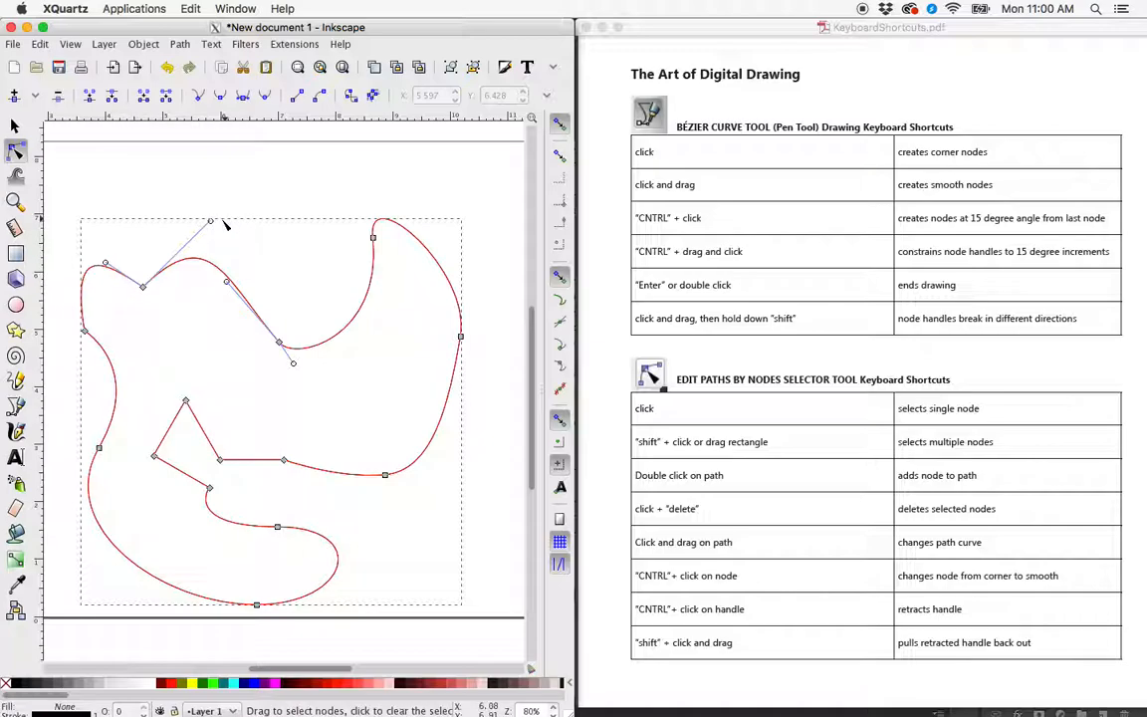
drag(213, 225, 208, 182)
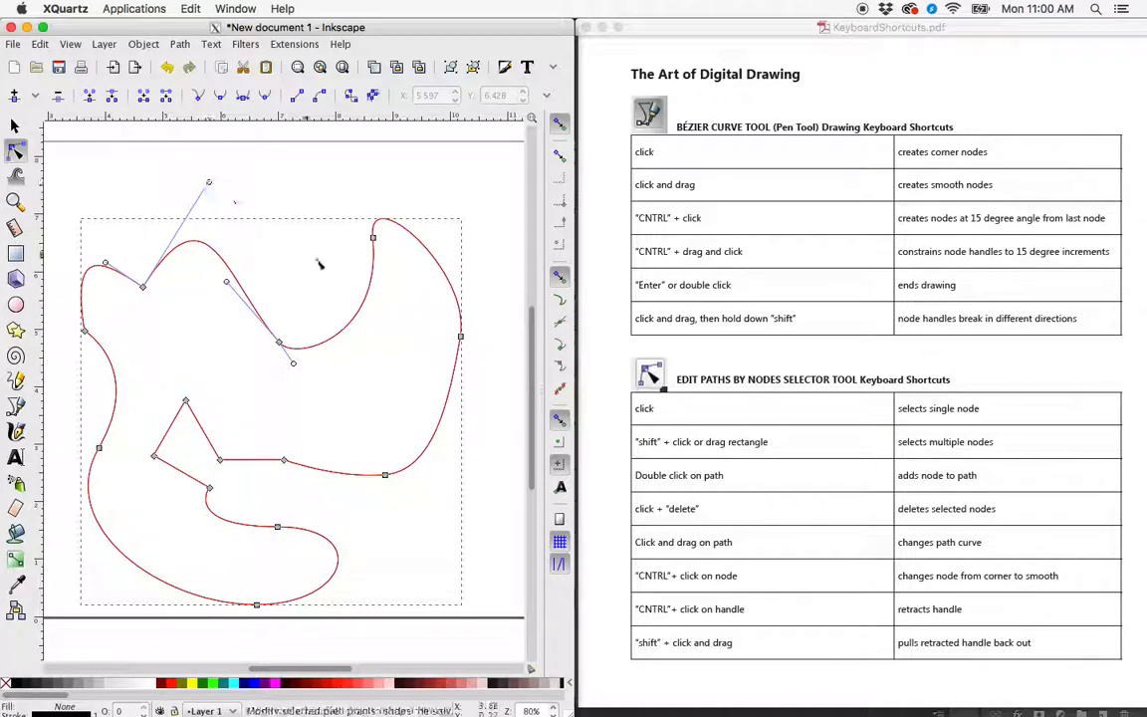
Change the inner peak's corner node to smooth and retract both of its handles
ctrl+click(185, 402)
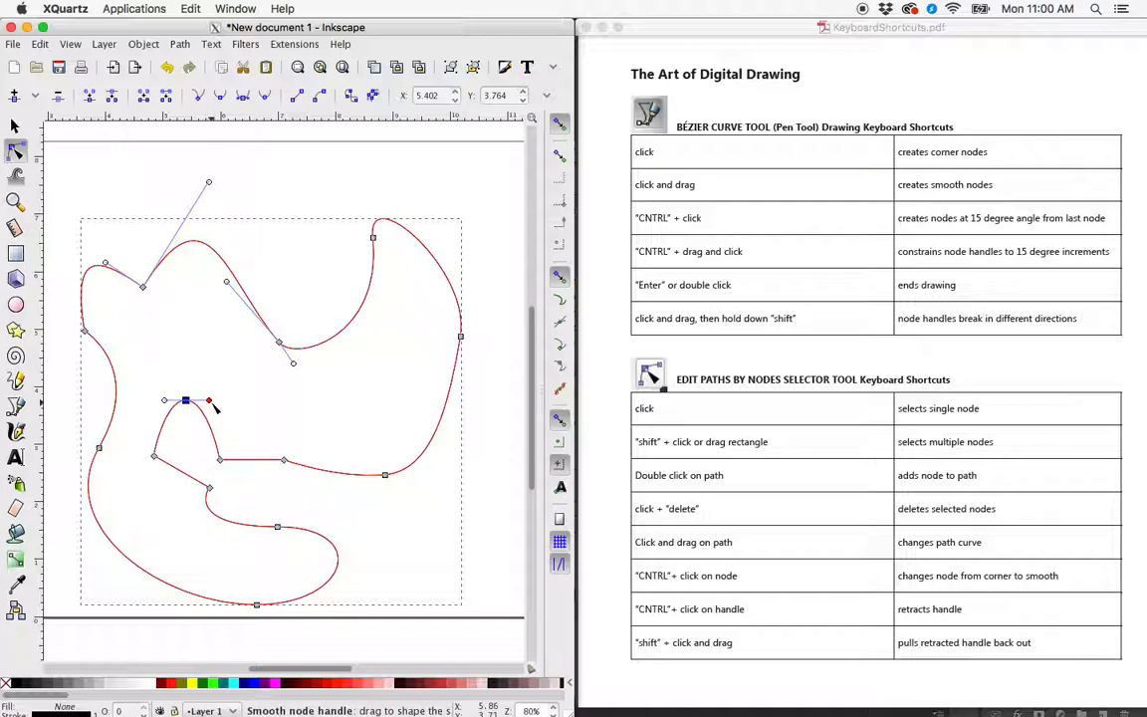
key(ctrl)
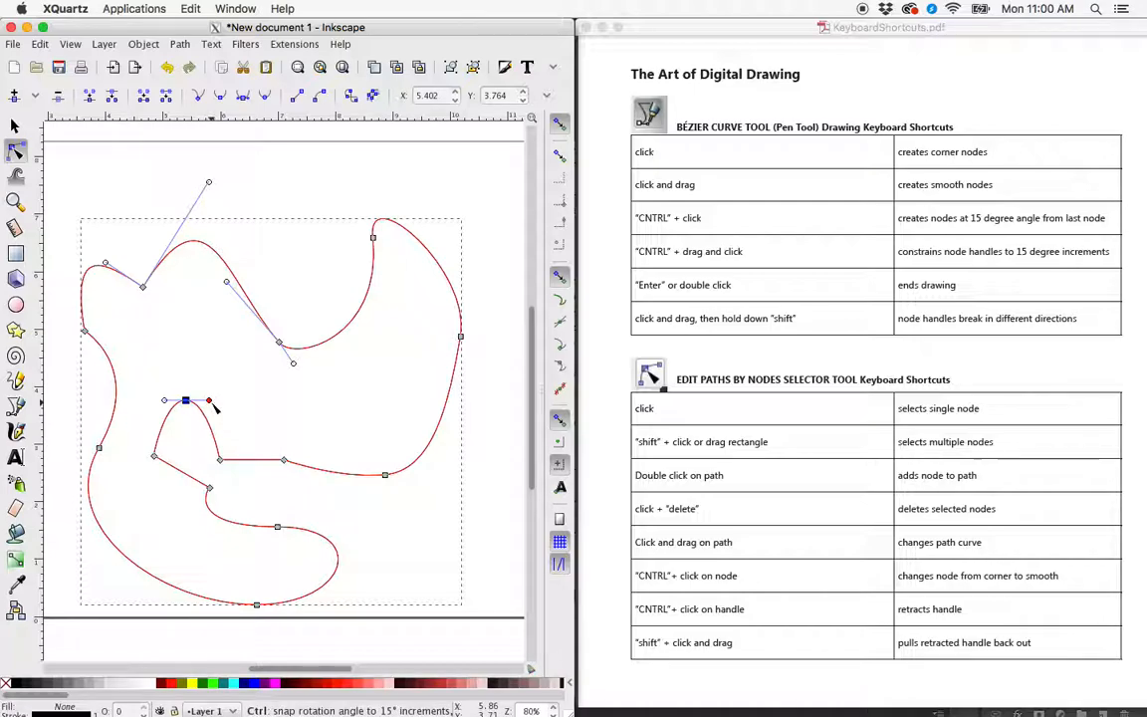
ctrl+click(210, 402)
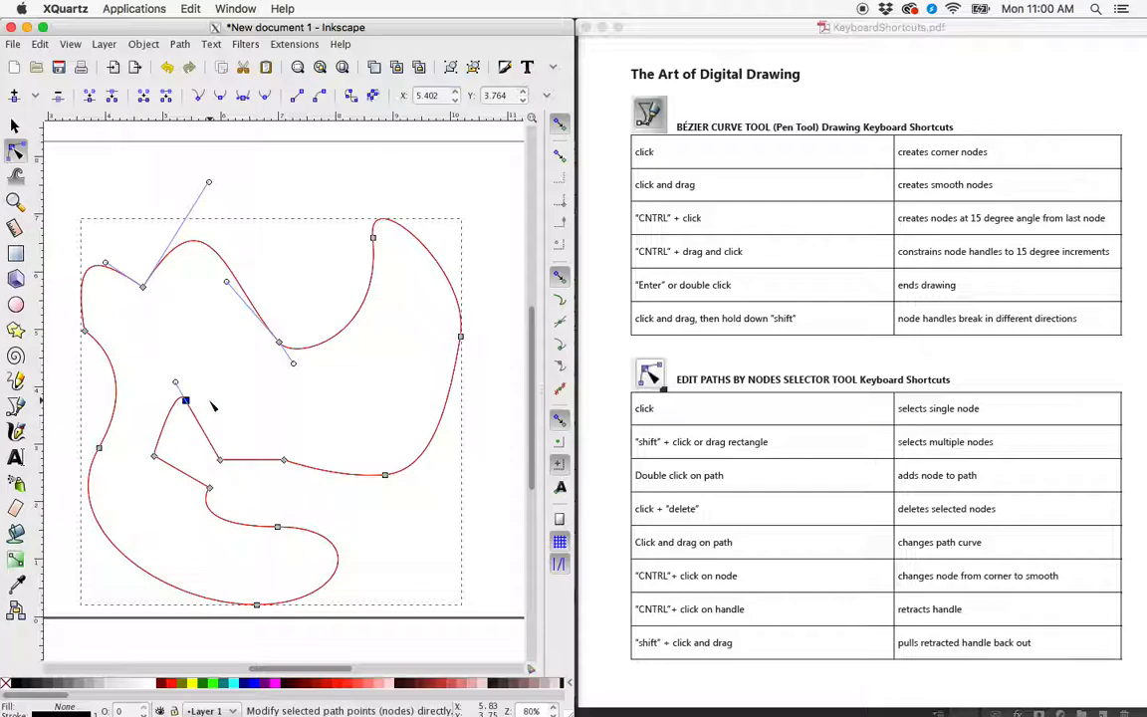
ctrl+click(176, 382)
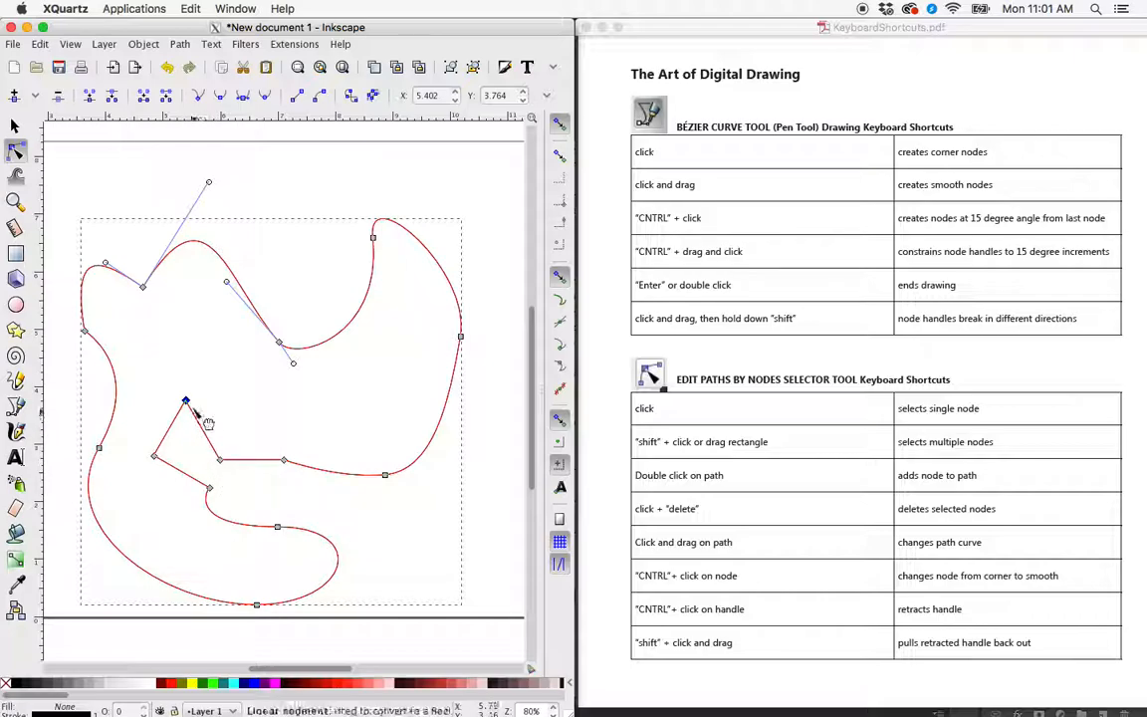
Pull a new handle out of the inner peak node on each side to round both adjoining segments
key(shift)
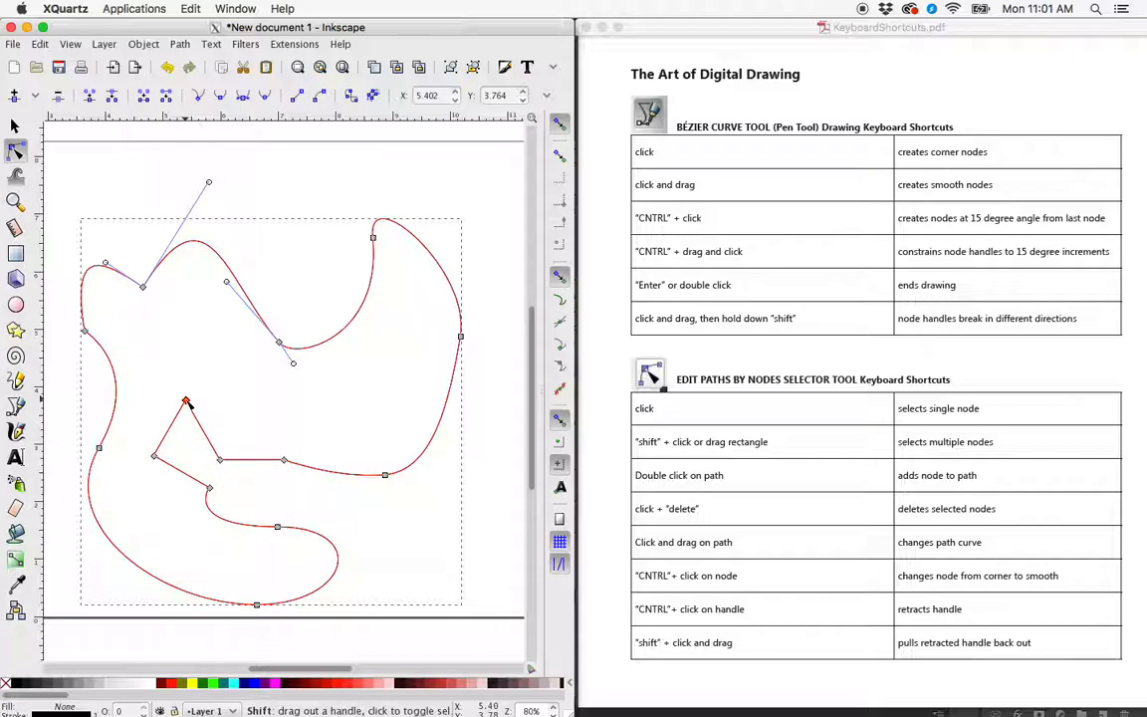
drag(185, 401, 245, 383)
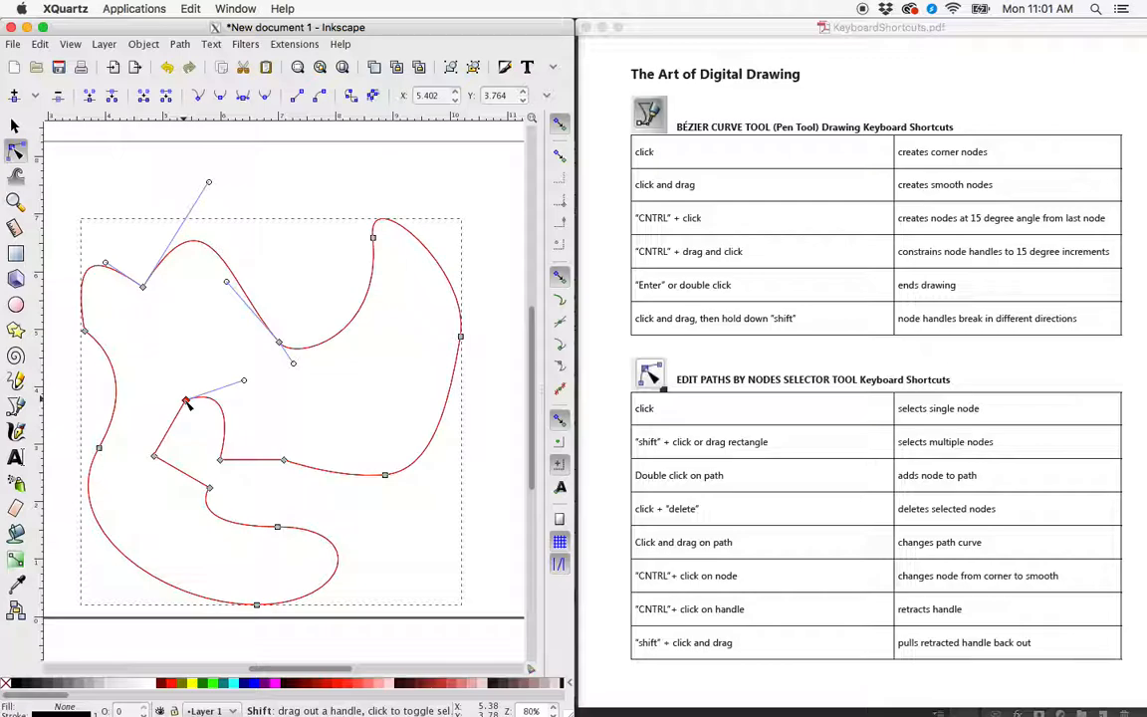
drag(187, 403, 144, 390)
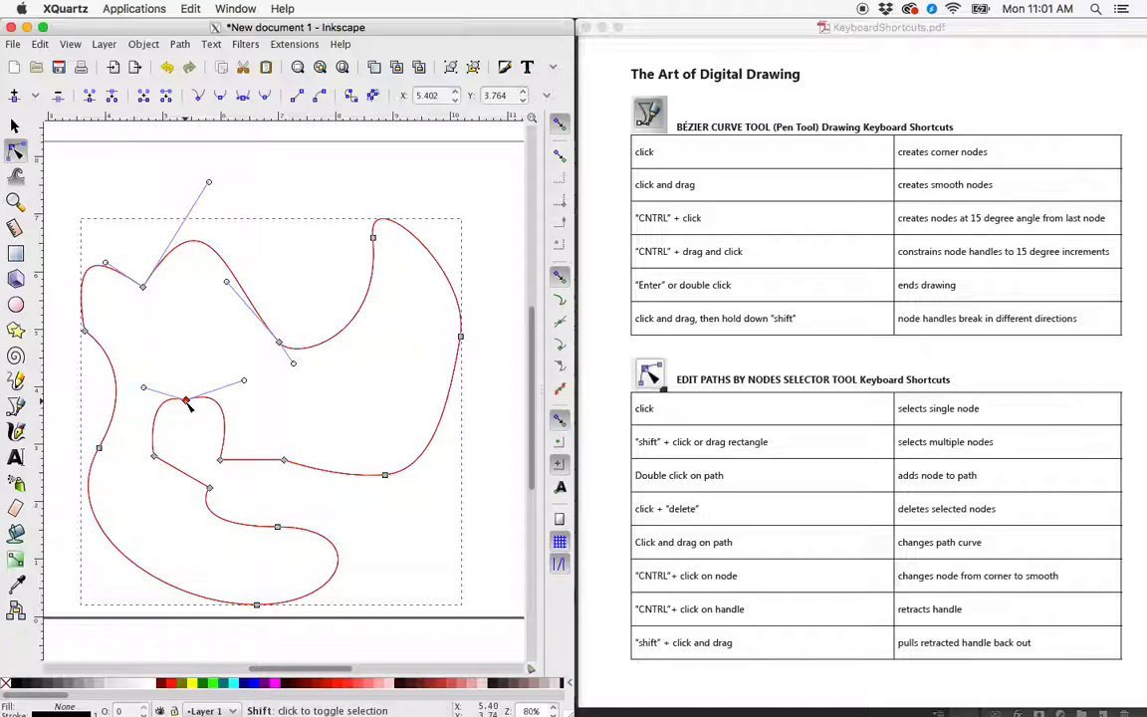
Convert the inner peak node to symmetric and lengthen its handles outward to widen the curve
ctrl+click(186, 402)
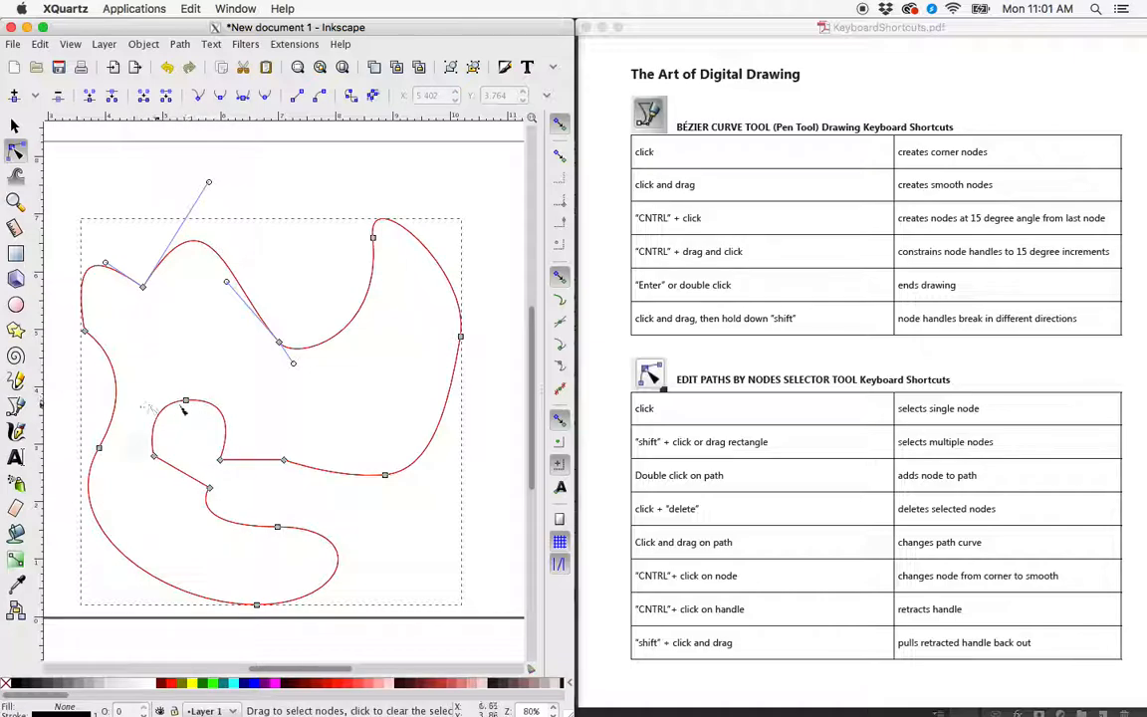
ctrl+click(186, 401)
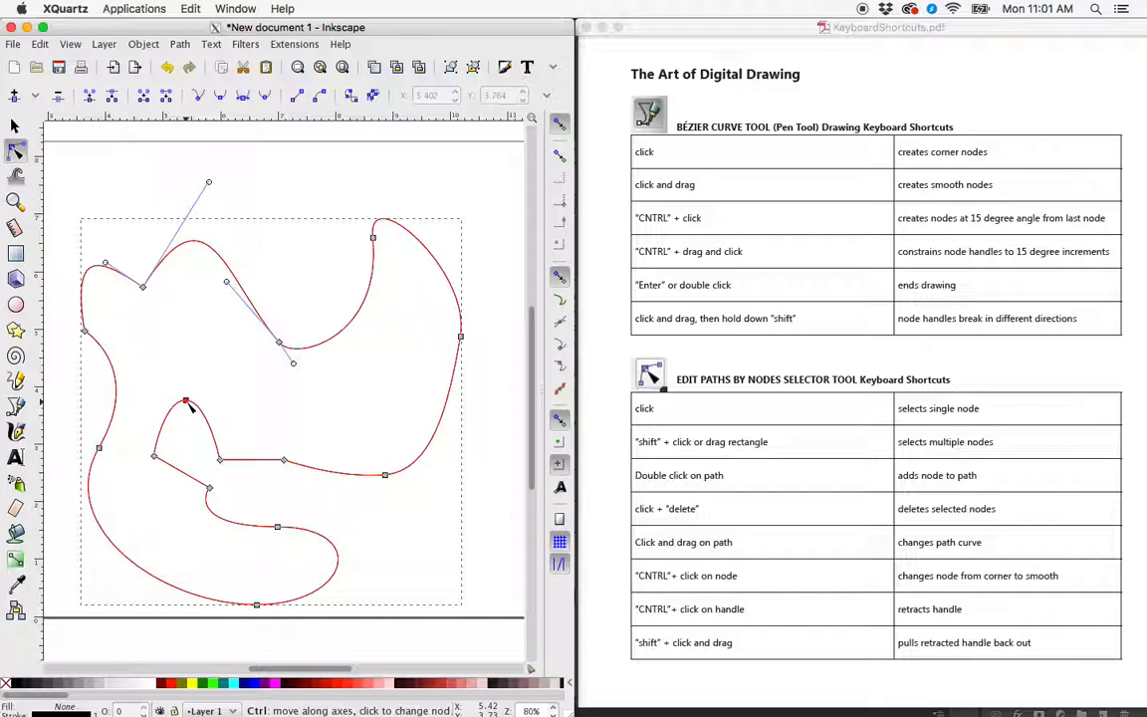
click(186, 403)
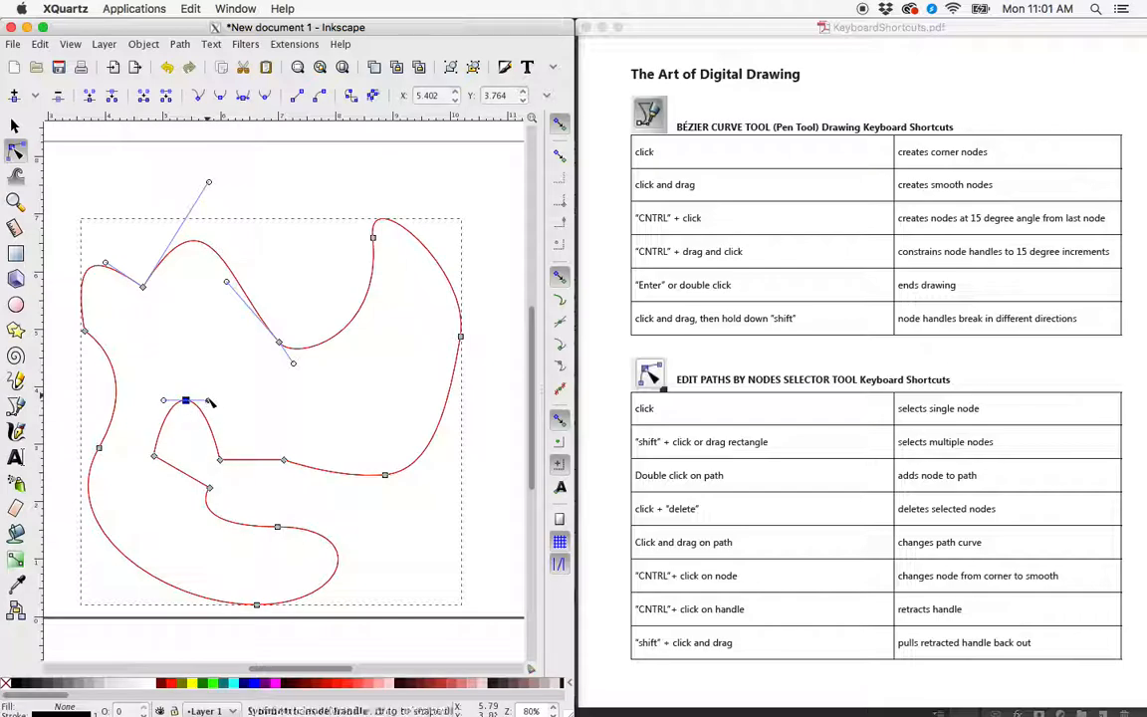
mouse_move(208, 401)
mouse_down()
mouse_move(221, 388)
mouse_move(228, 397)
mouse_up()
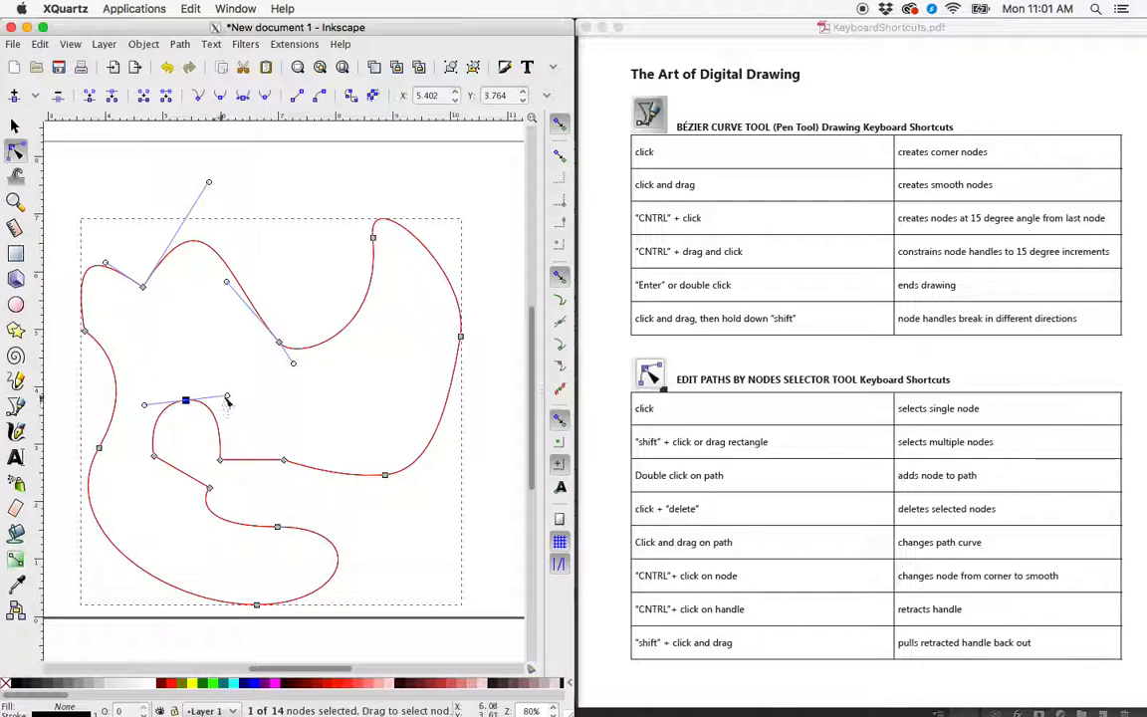
Retract the inner peak node's right handle and pull it back out to the right
ctrl+click(228, 398)
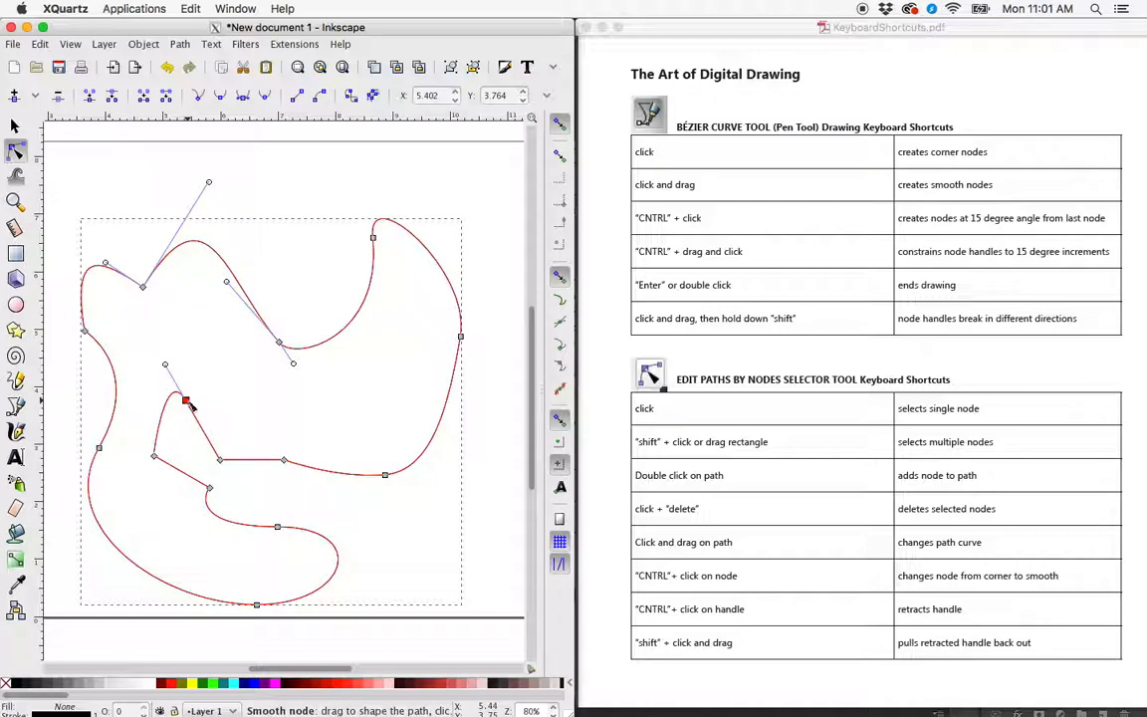
drag(187, 402, 230, 400)
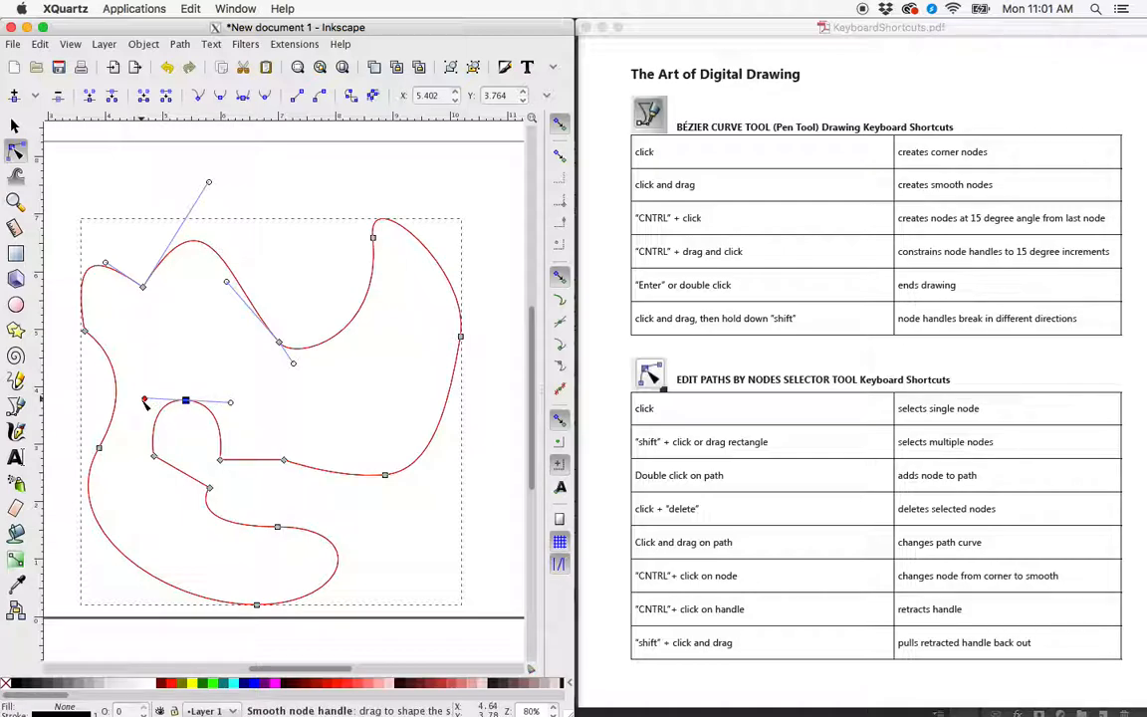